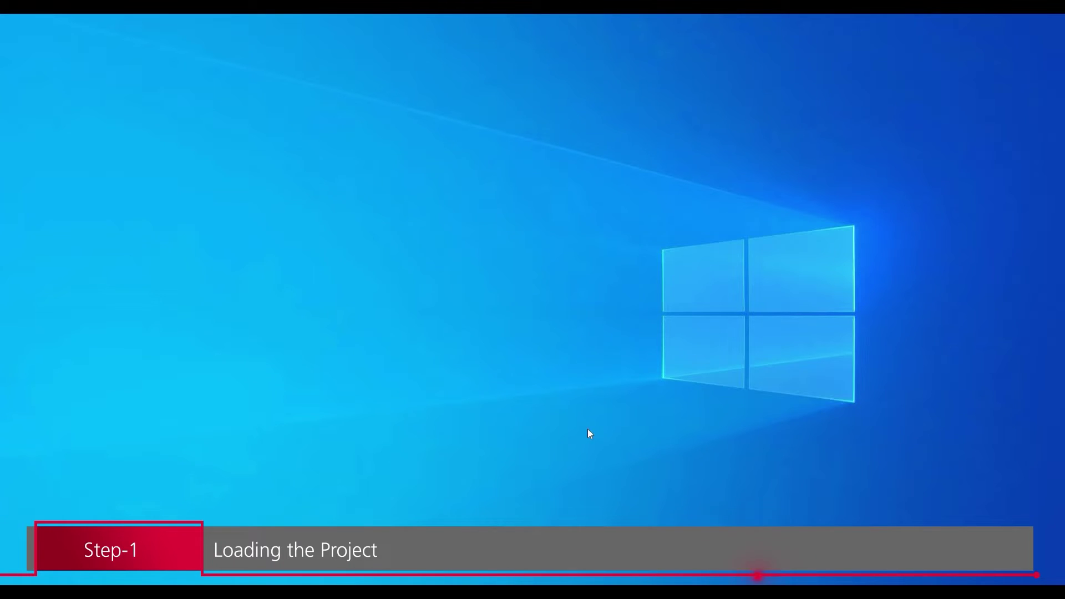
Step: Launch the PSpice and CIS suite, then browse to RC.opj in the RC Circuit folder
click(491, 279)
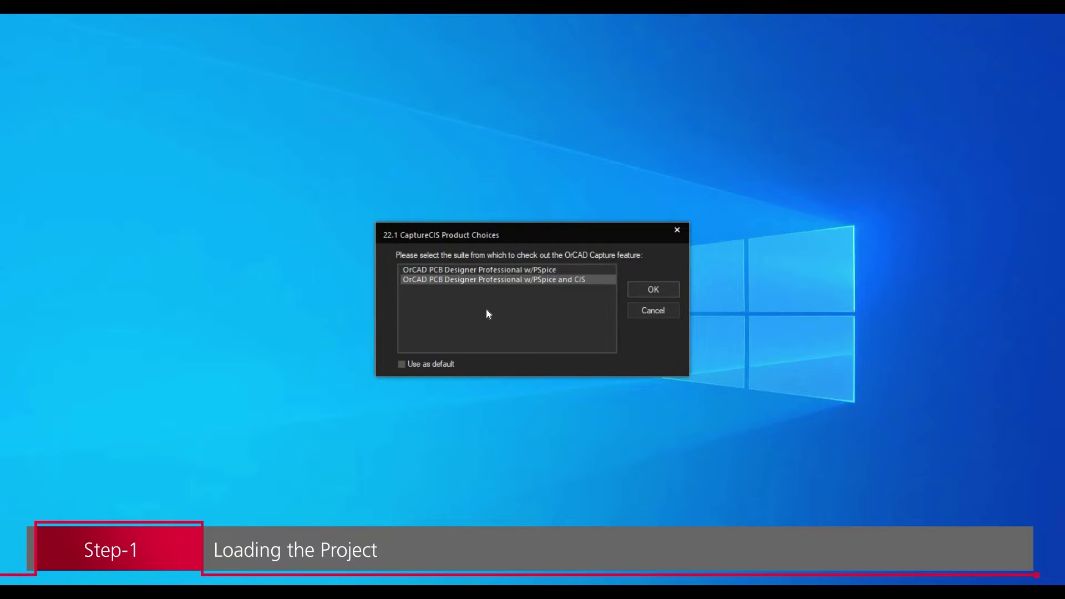
click(644, 287)
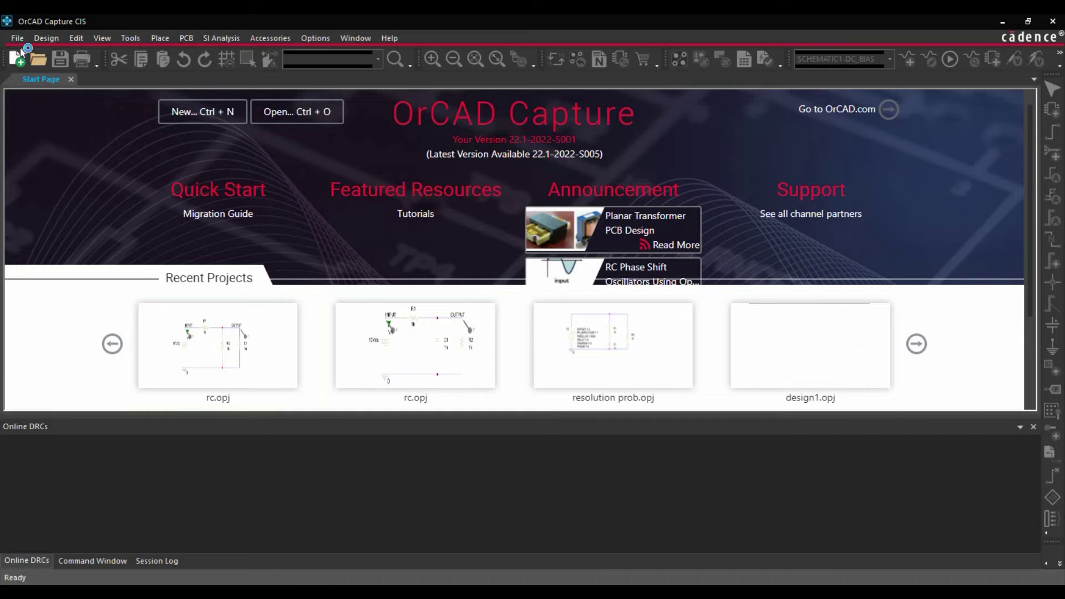
click(18, 38)
mouse_move(111, 71)
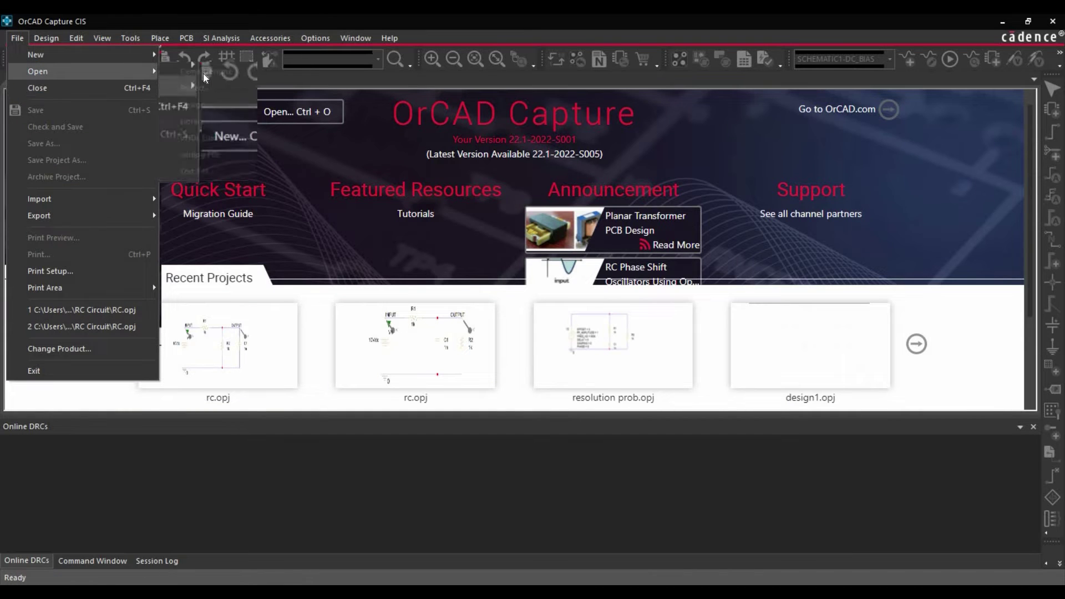
key(Return)
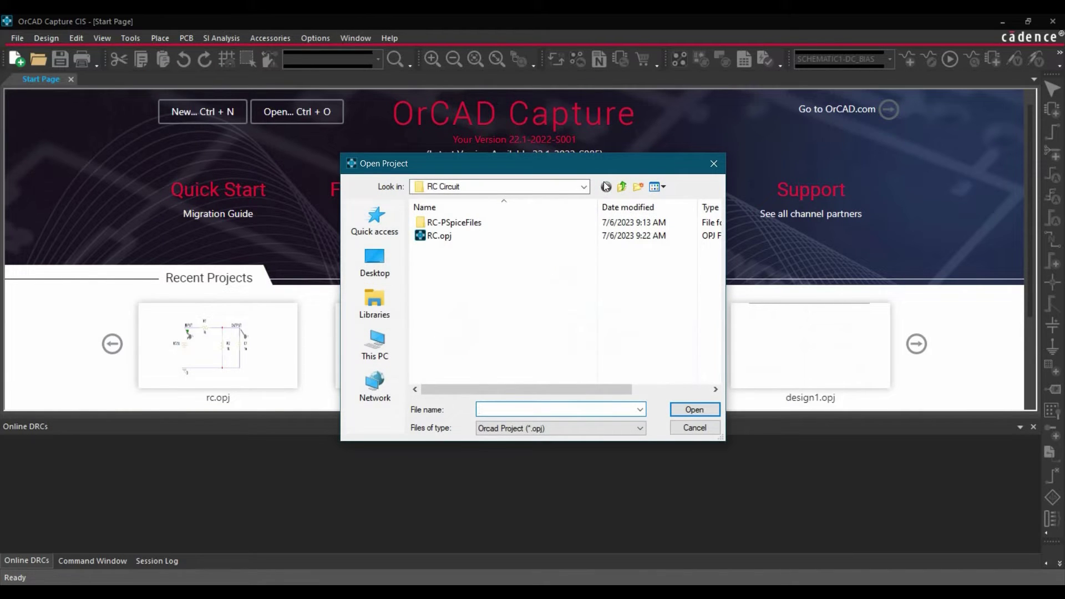
click(586, 187)
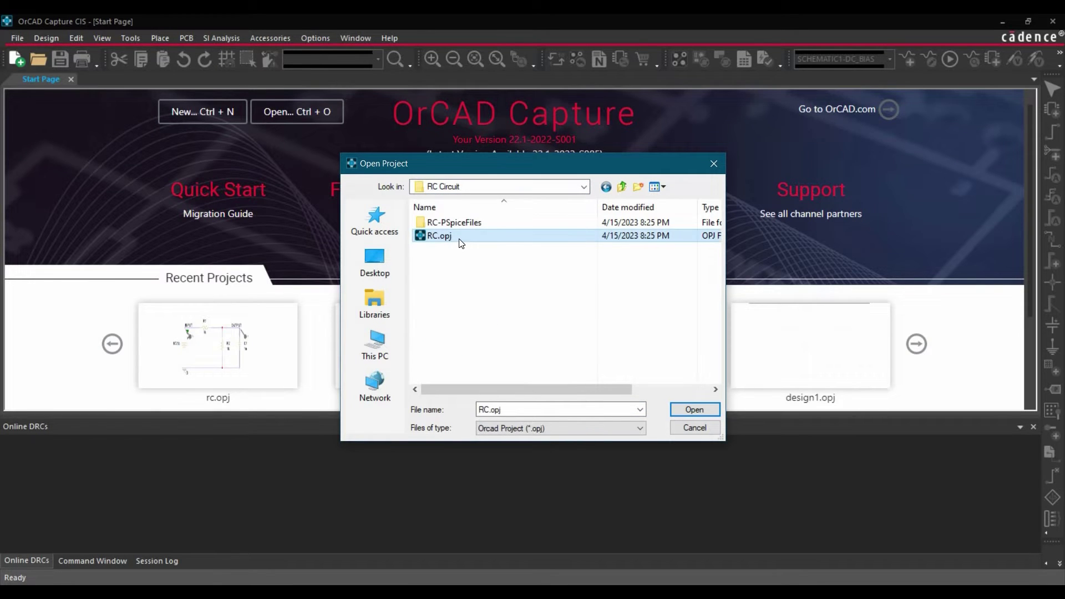
click(460, 242)
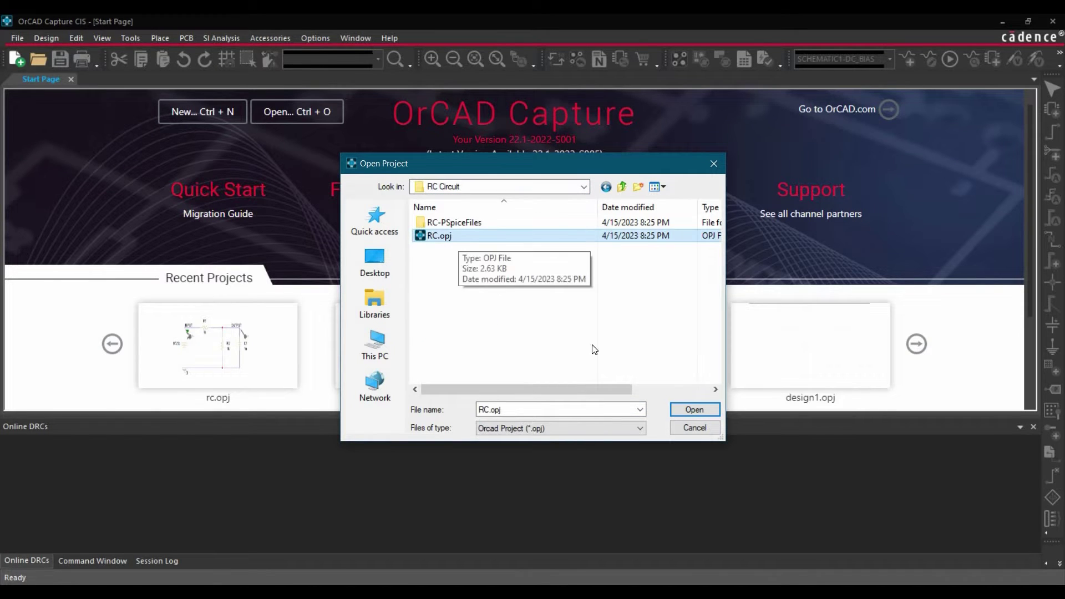
Step: Open RC.opj, show the RC_Circuit page under rc.dsn > SCHEMATIC1, and zoom onto the circuit
click(688, 410)
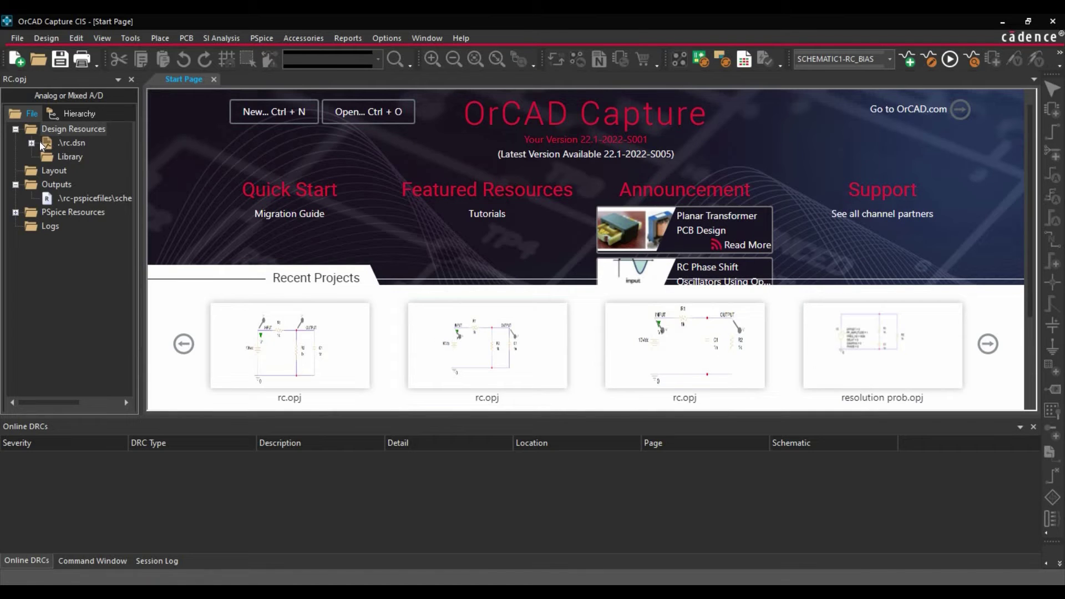
click(31, 143)
click(47, 157)
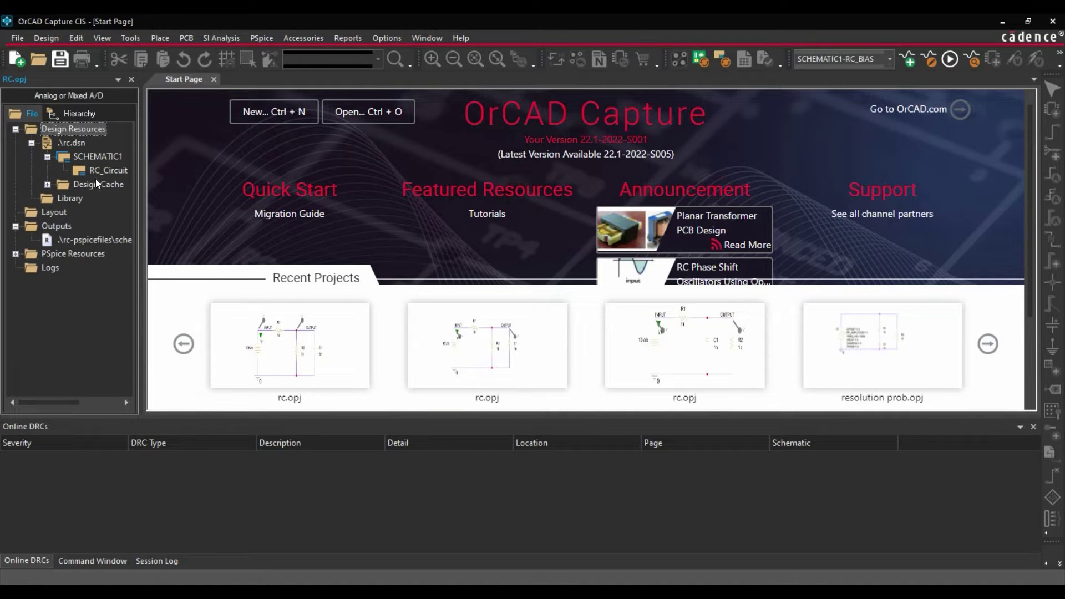
double_click(99, 171)
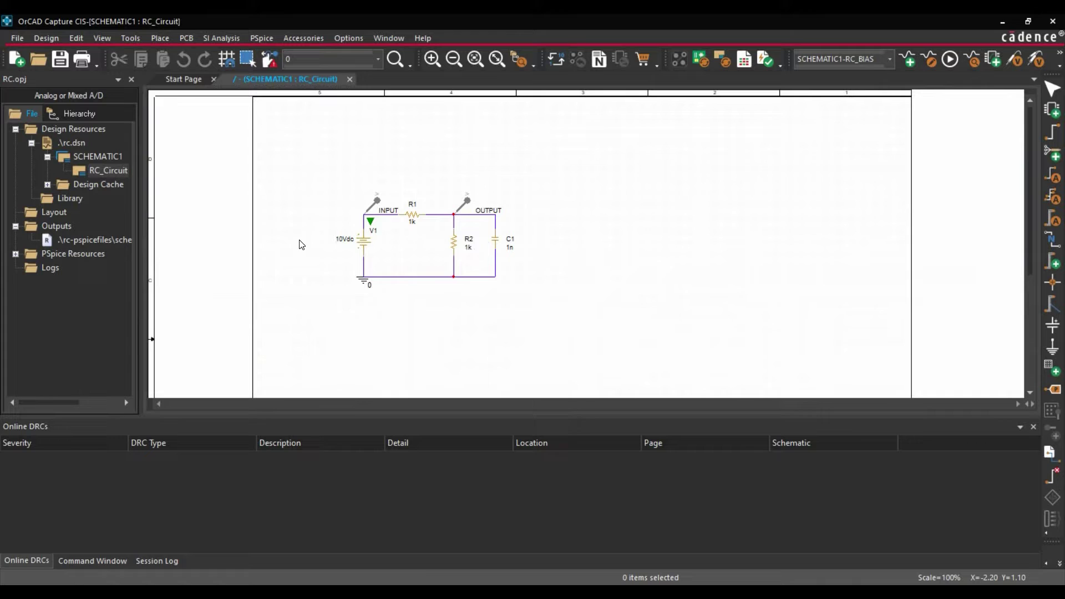
click(474, 60)
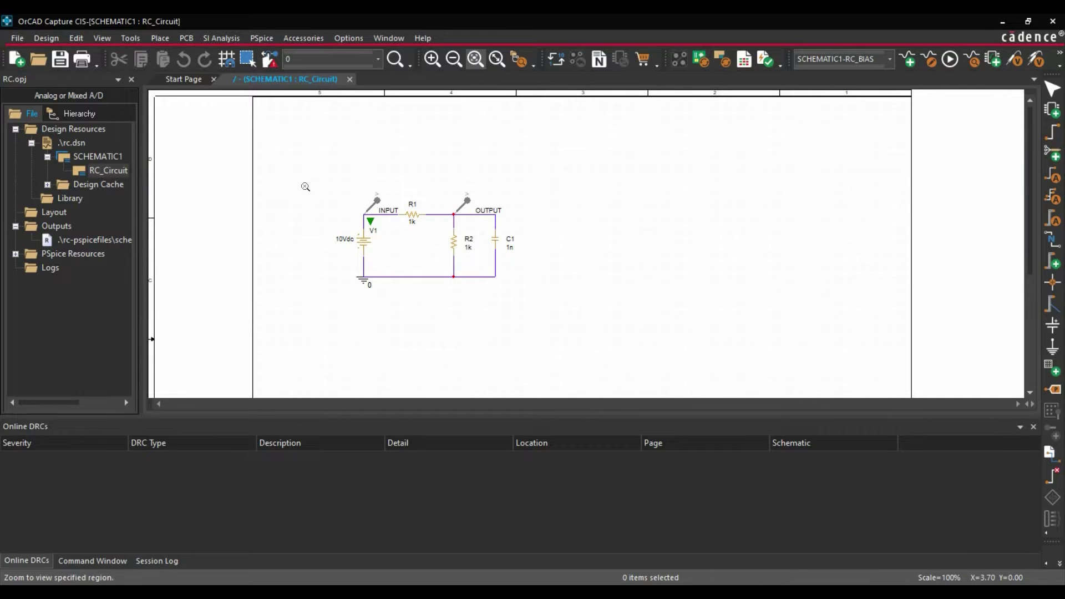
drag(315, 173, 539, 312)
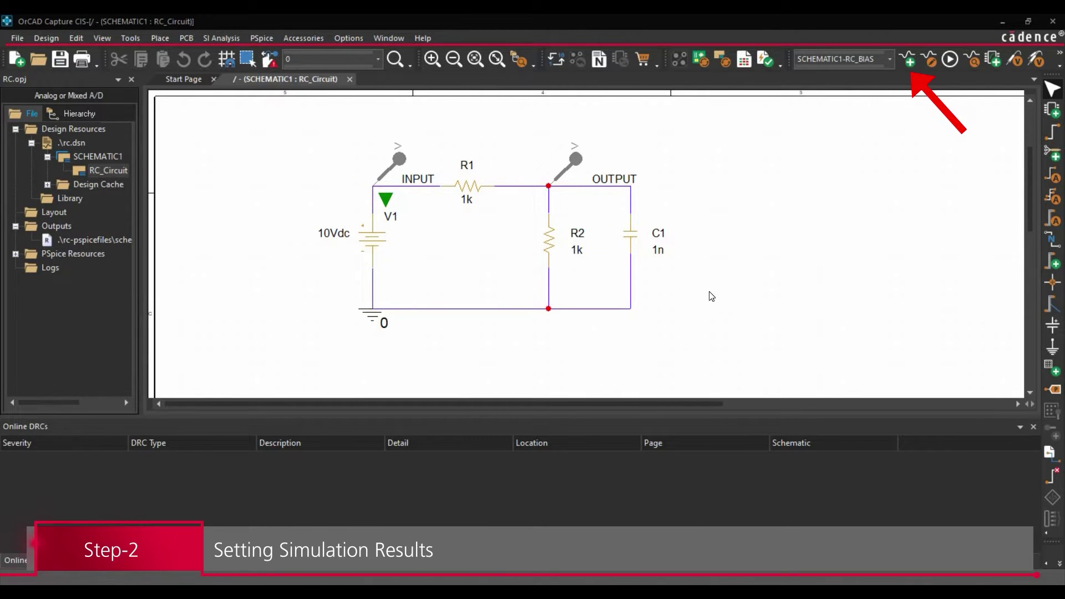
Step: Create a new simulation profile named DC_SWEEP
click(909, 60)
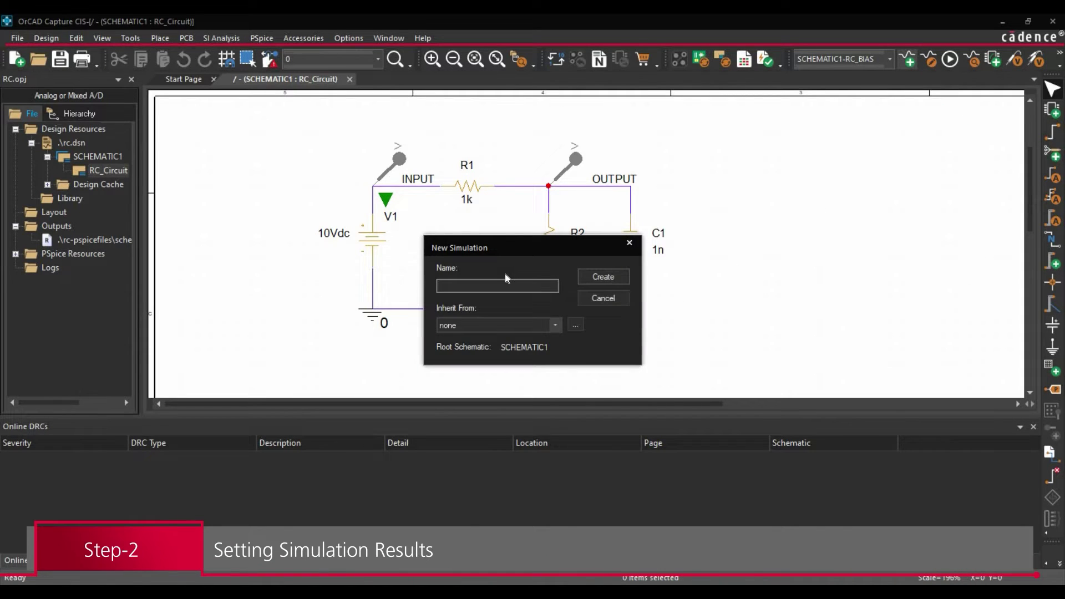
text(DC)
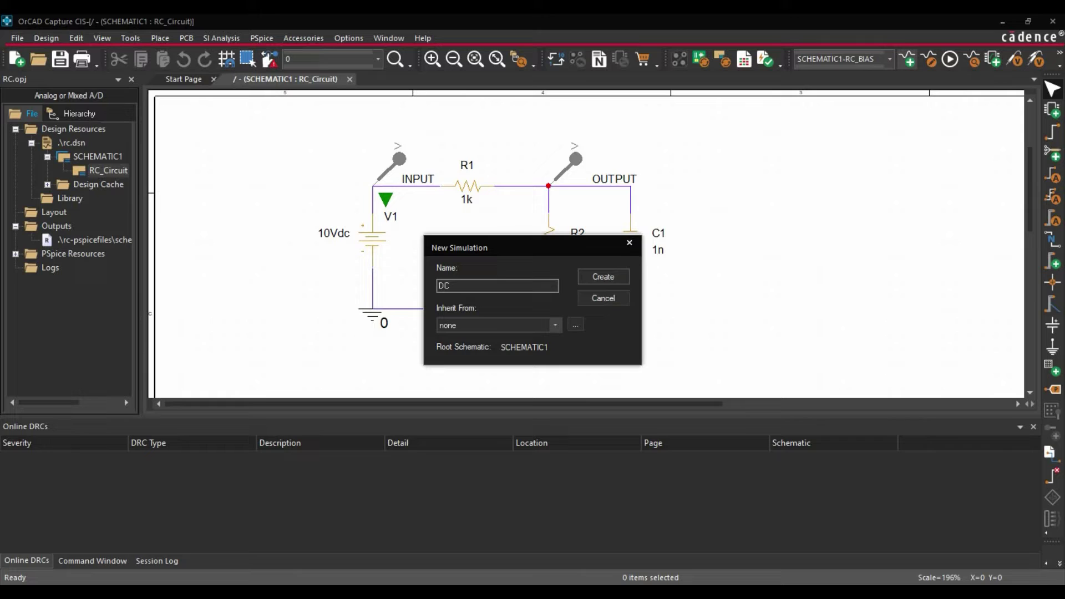
text(_SWEEP)
click(621, 279)
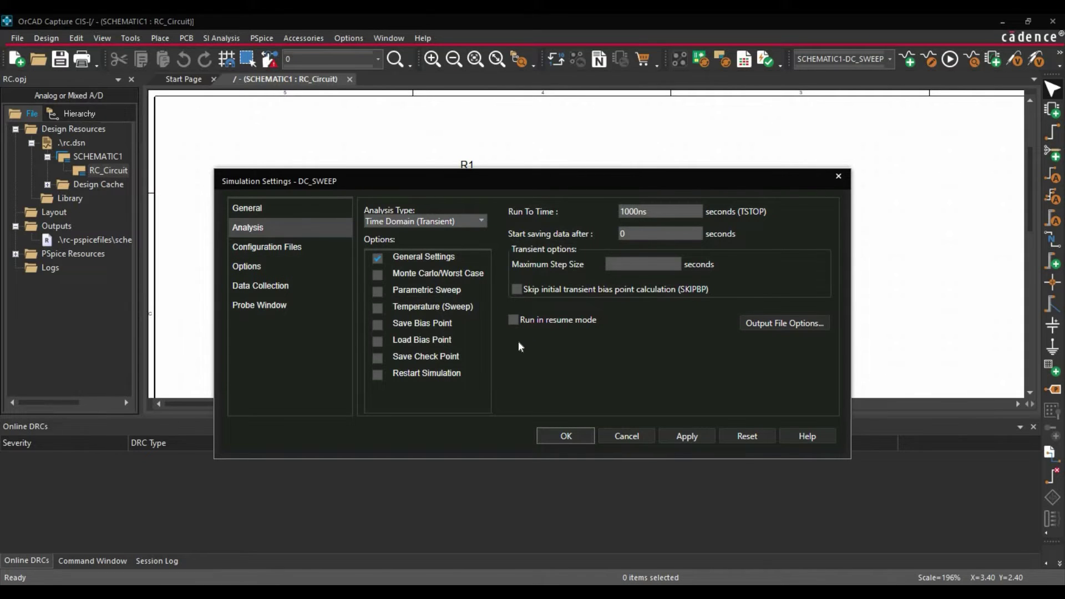
Step: Set the profile's analysis type to DC Sweep with Primary Sweep enabled
click(473, 256)
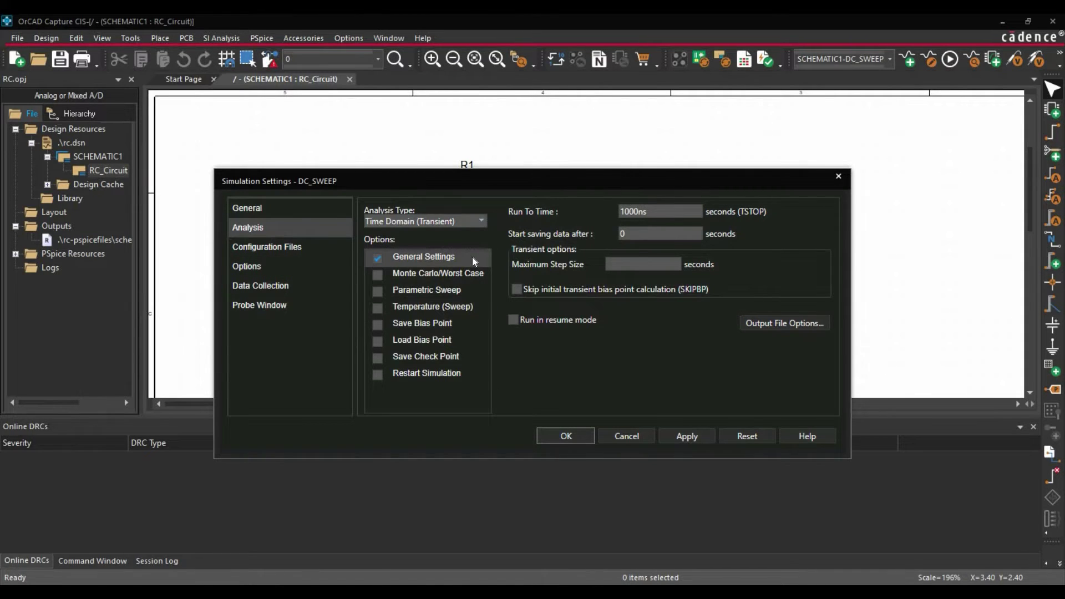
click(465, 219)
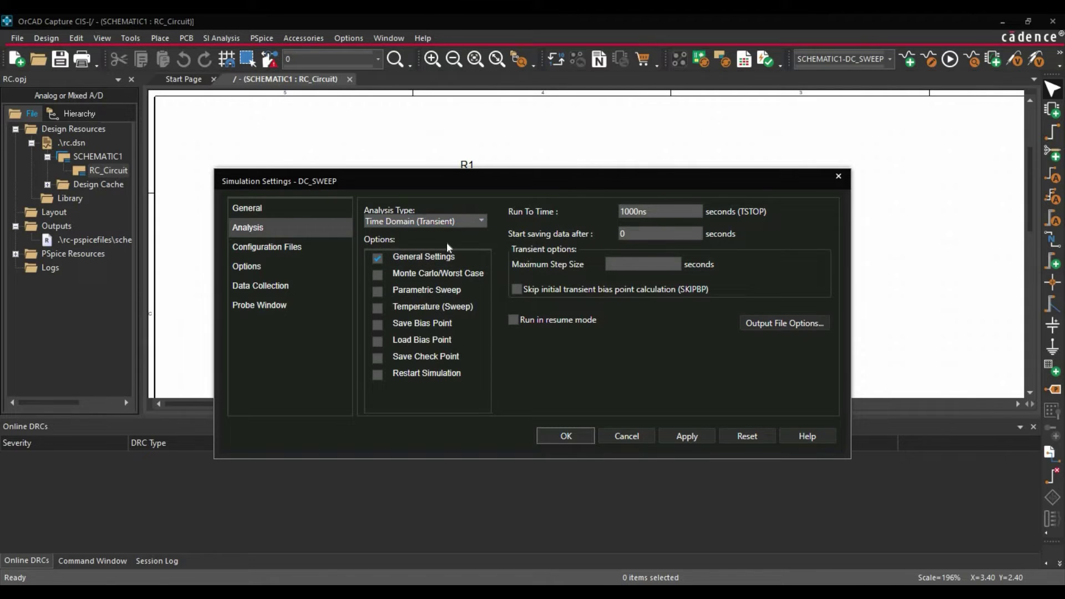
click(478, 218)
click(479, 218)
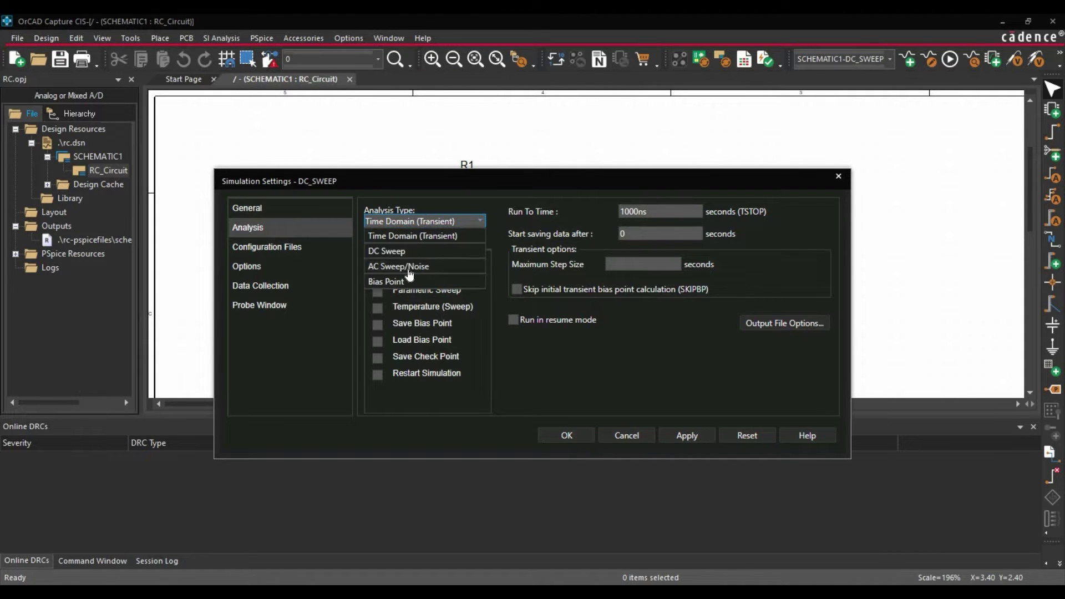
click(404, 247)
click(397, 258)
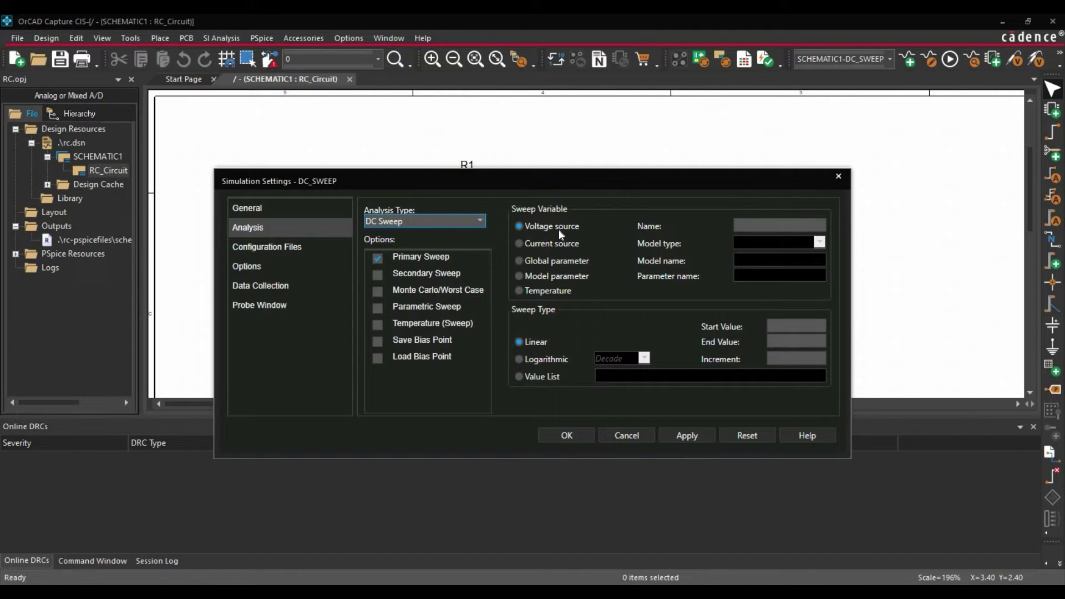
Step: Sweep voltage source V1 linearly from 0V to 10V in 1V increments
click(754, 228)
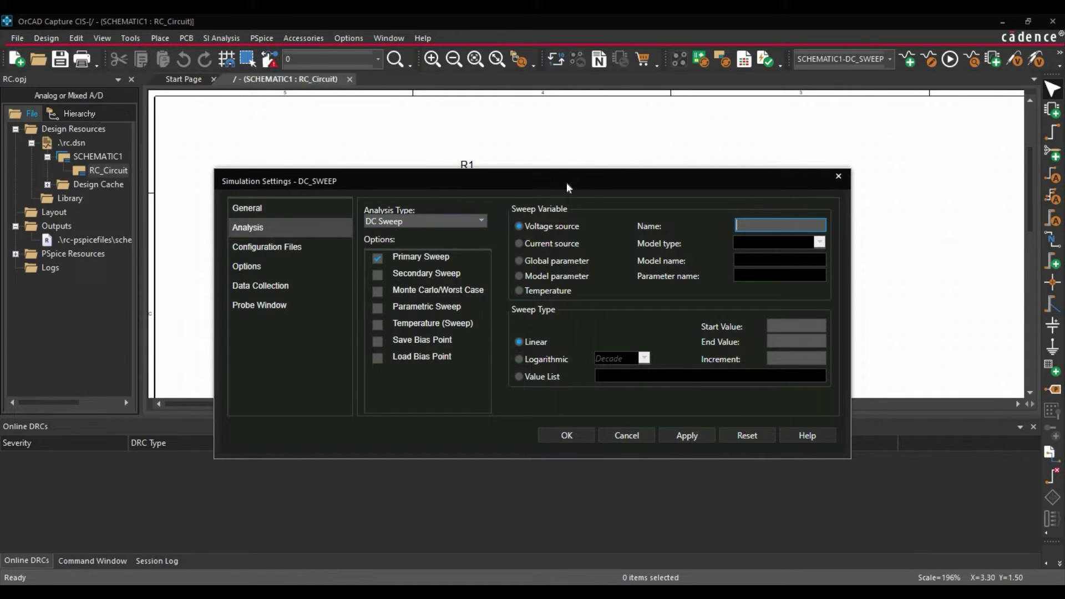
drag(355, 181, 328, 131)
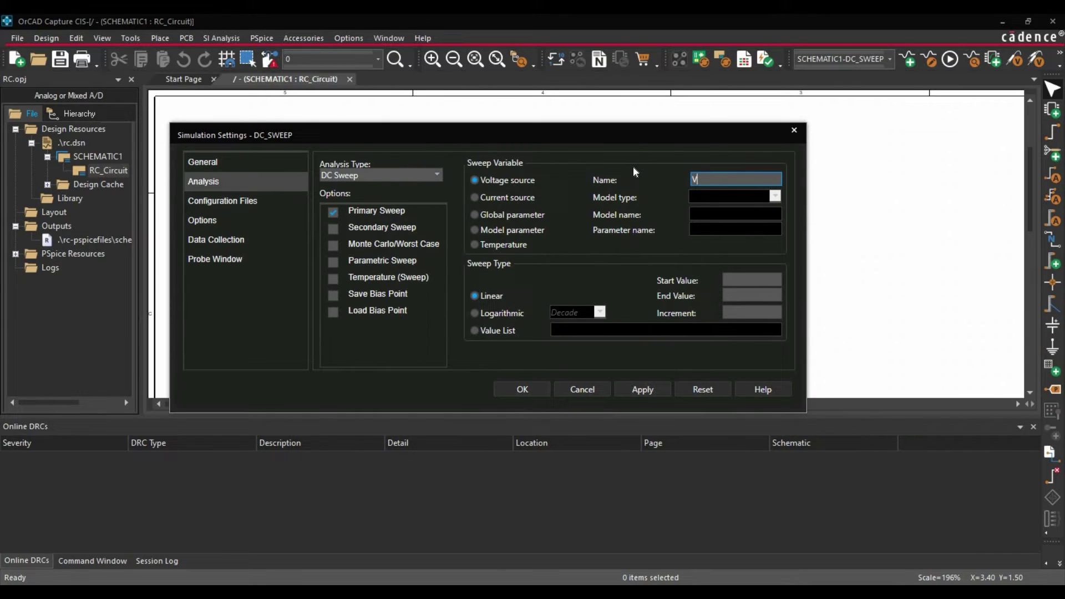
text(V1)
click(733, 278)
text(0)
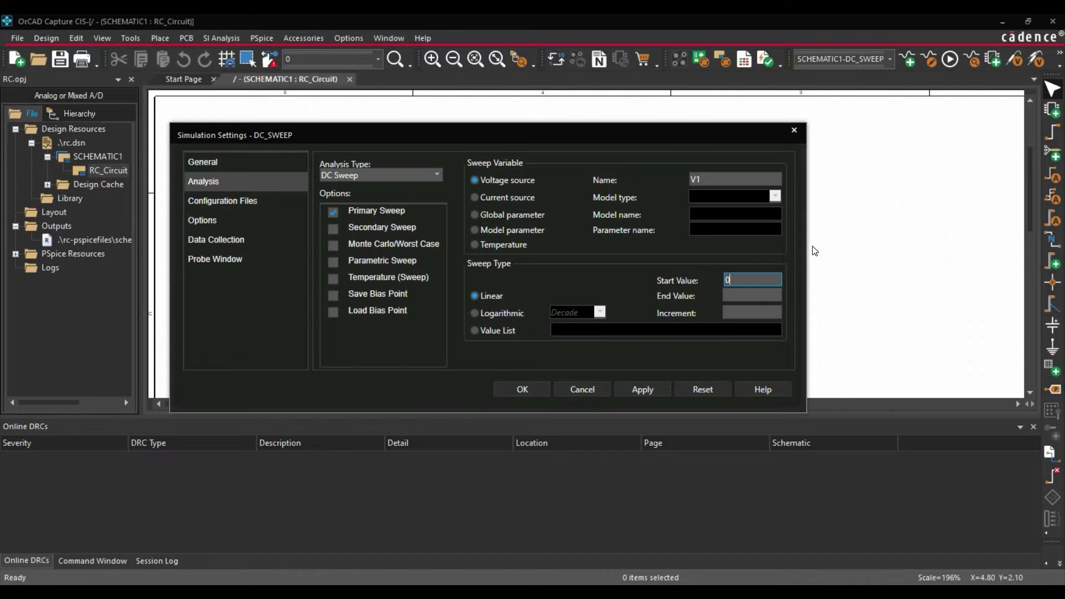
text(V)
click(737, 295)
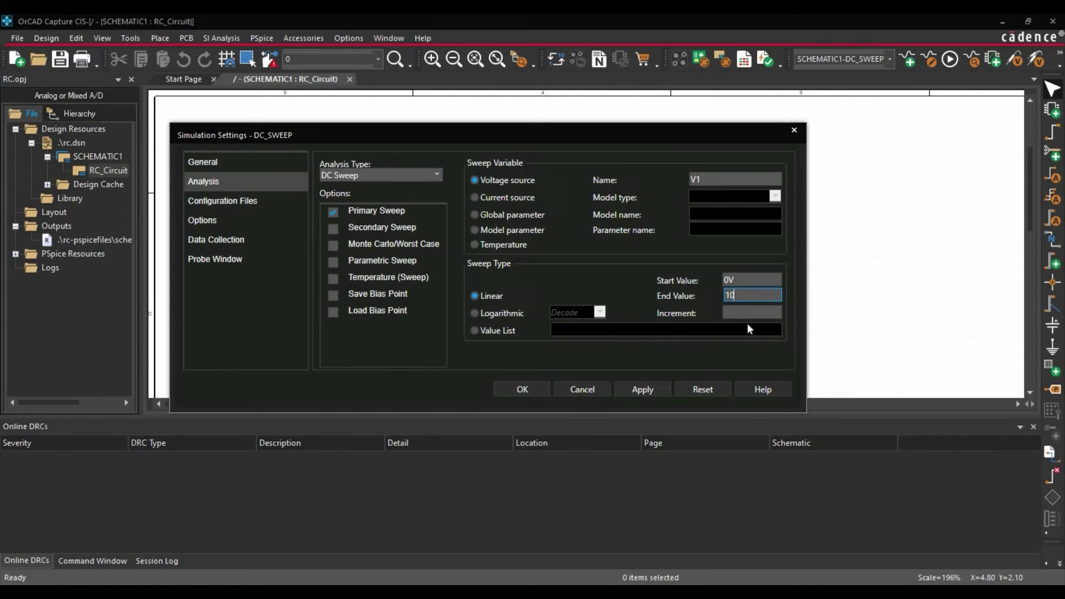
click(737, 311)
text(1V)
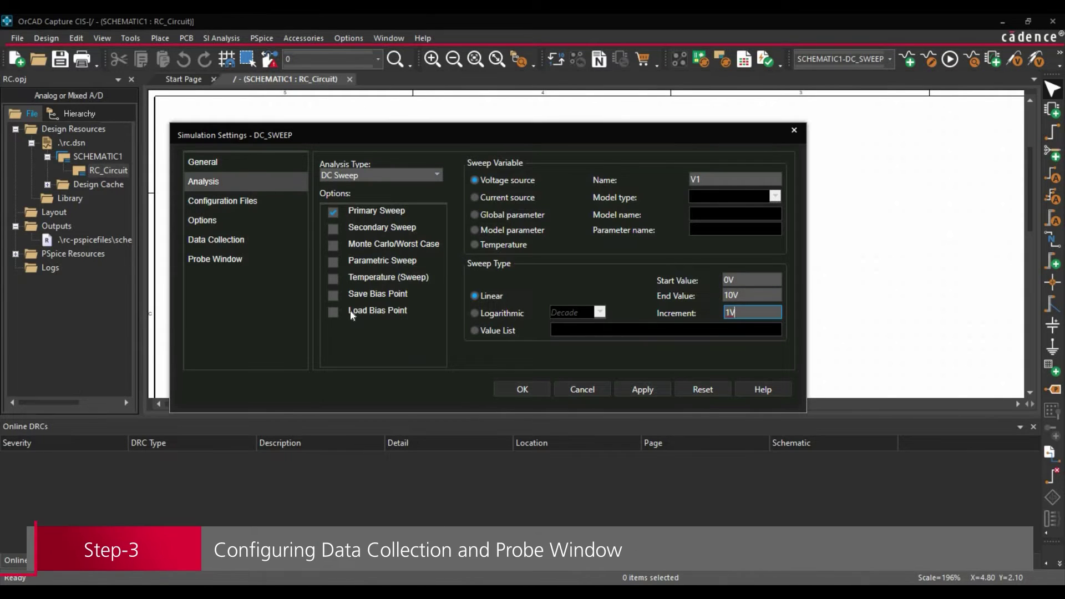
Step: Set the Voltages, Current and Power data collection options each to All
click(240, 246)
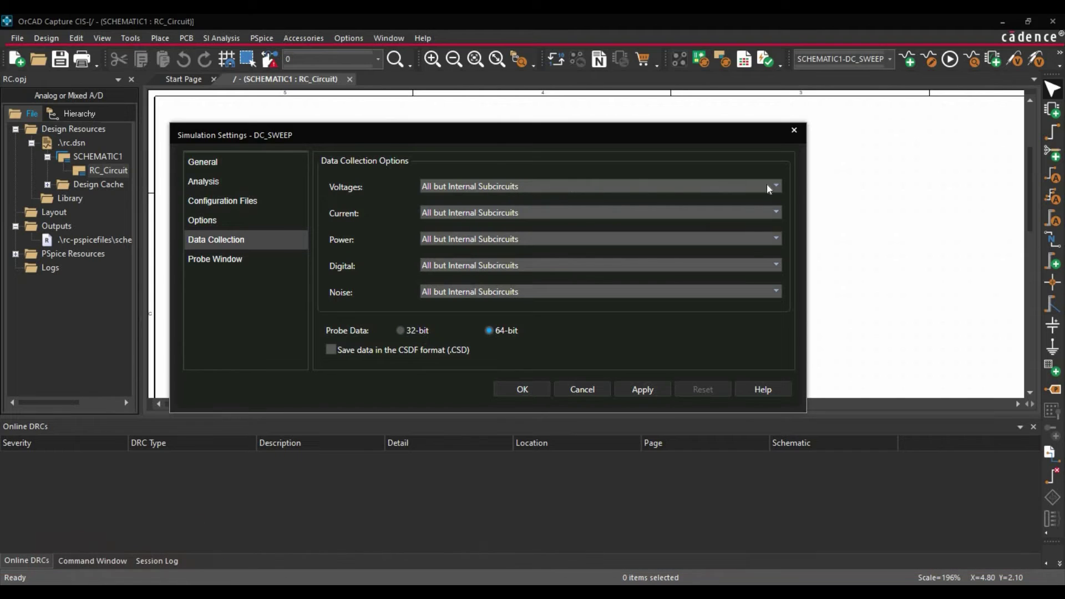
click(731, 190)
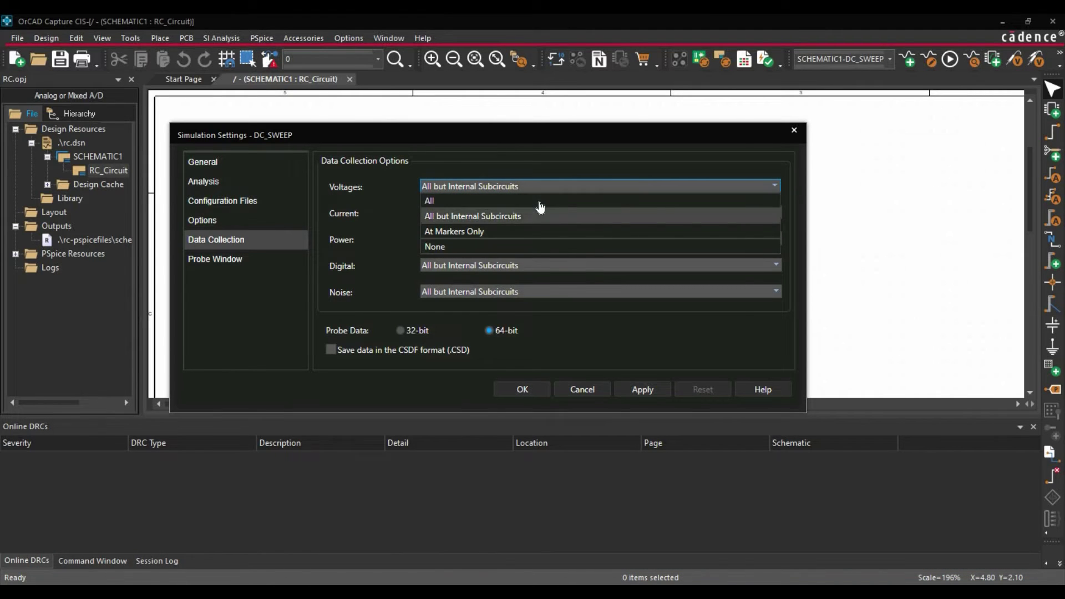
click(626, 201)
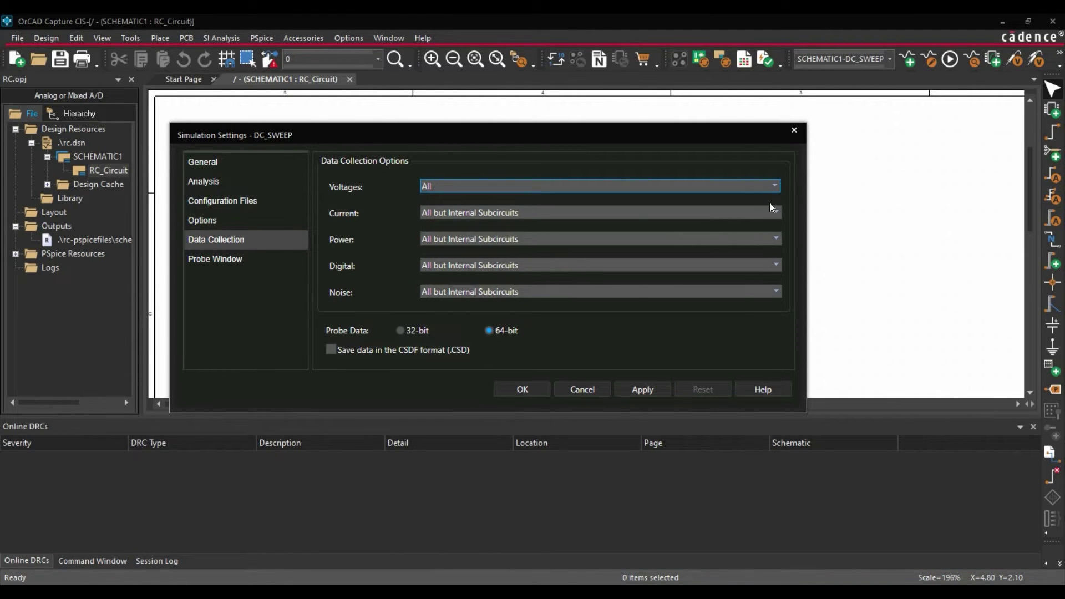
click(697, 215)
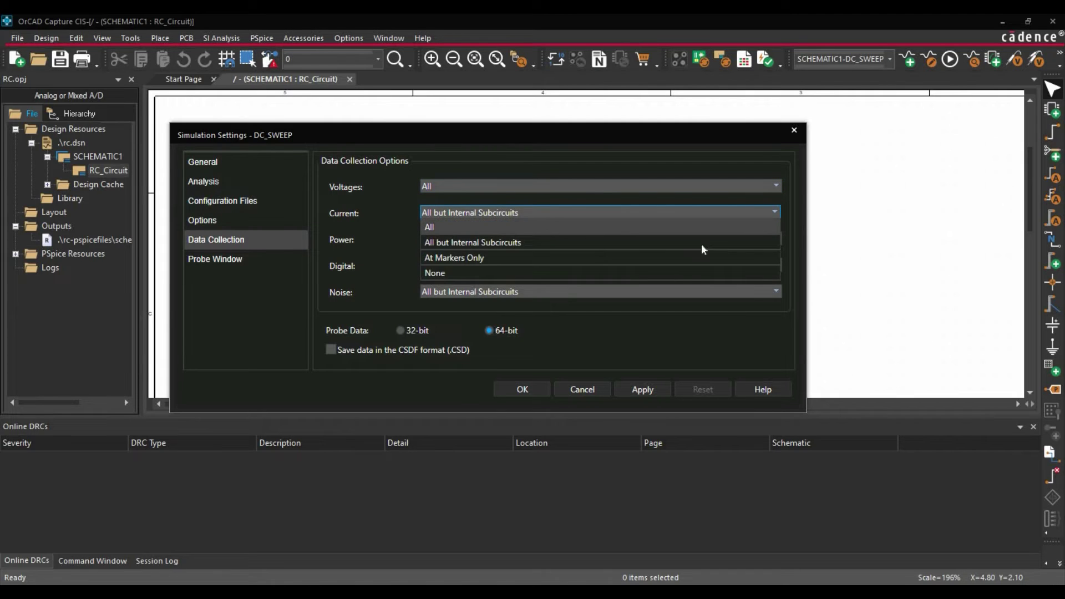
click(701, 227)
click(516, 243)
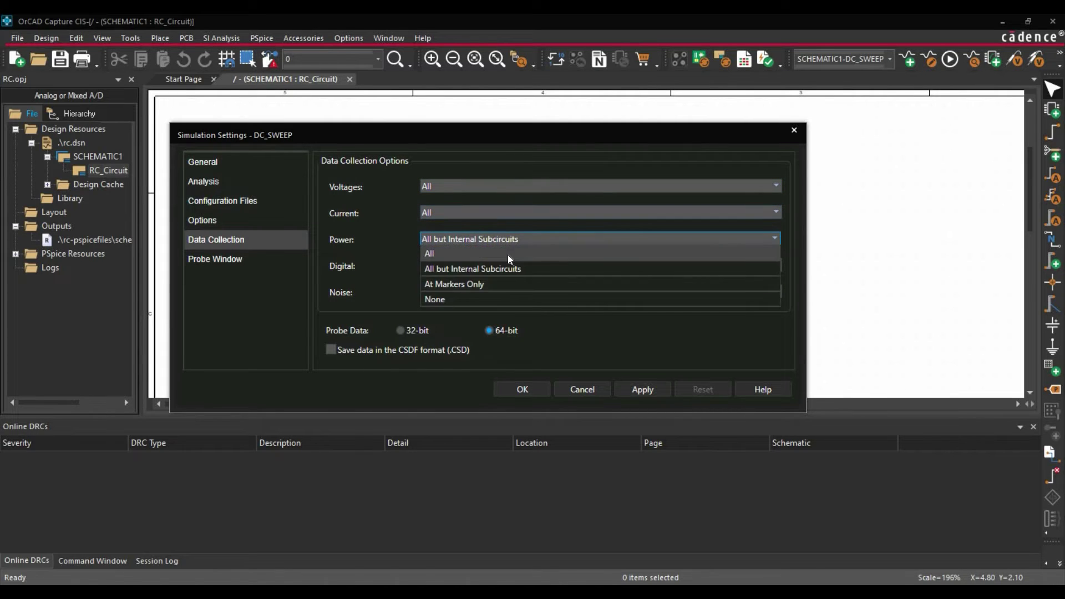
click(508, 254)
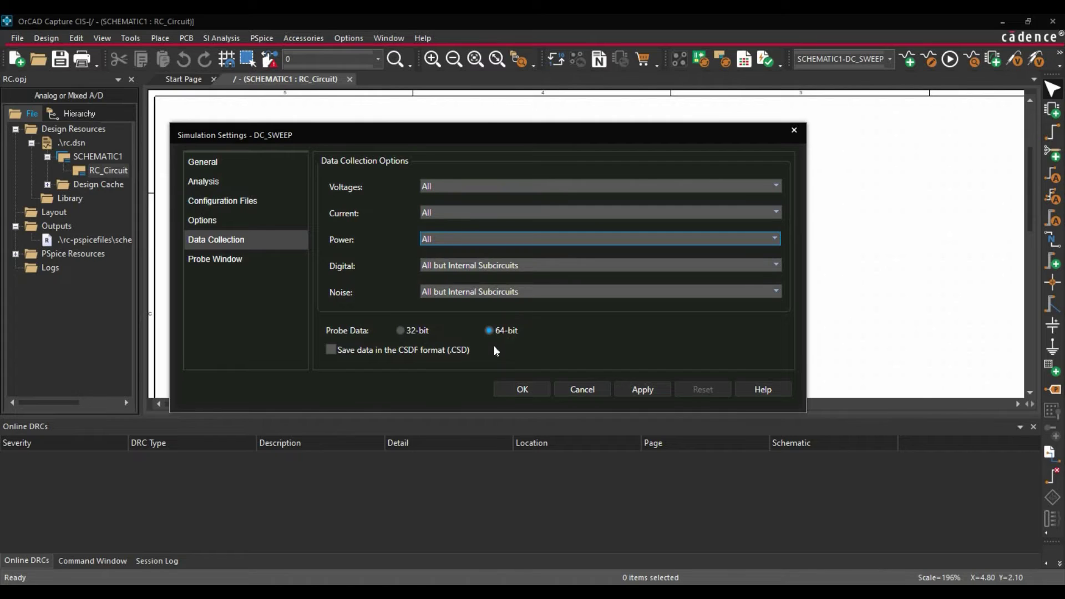
Step: Review the Probe Window options, then apply and confirm the DC_SWEEP settings
click(216, 266)
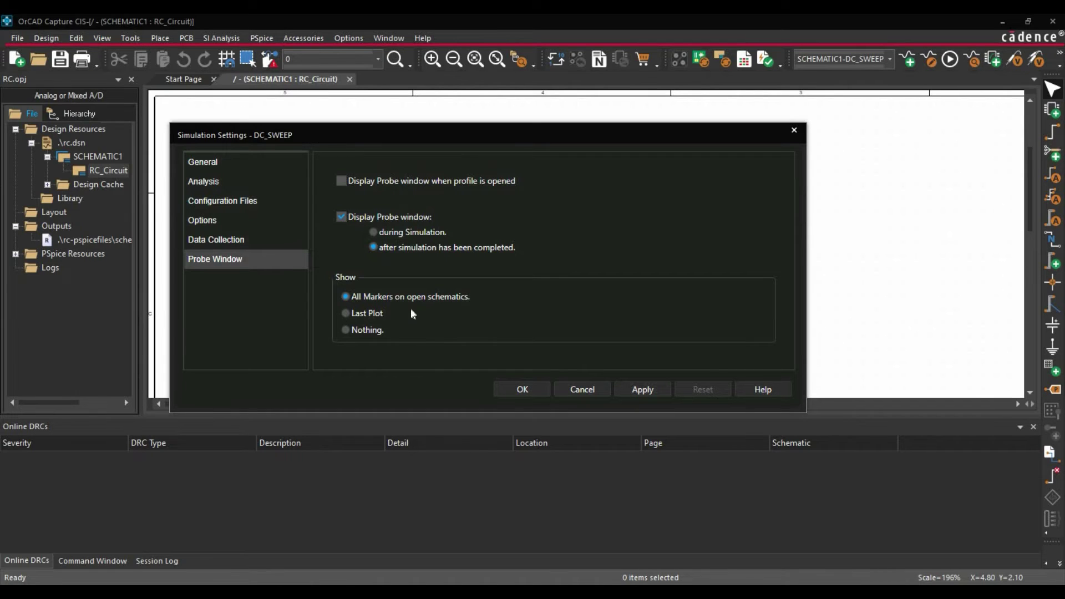
click(641, 391)
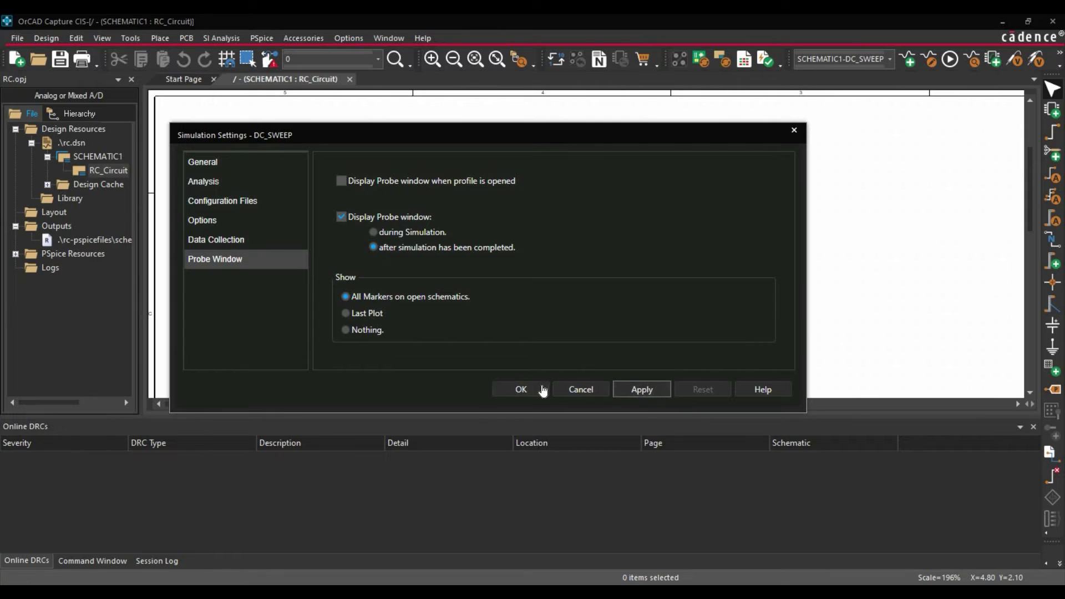
click(528, 391)
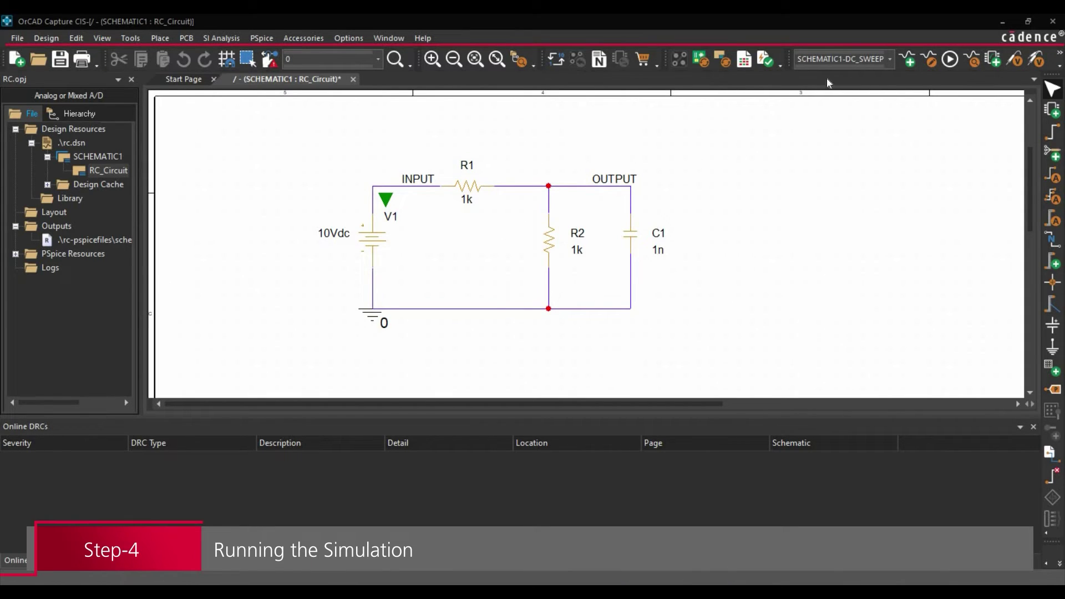
Step: Run the DC_SWEEP simulation and maximize the PSpice A/D results window
click(949, 59)
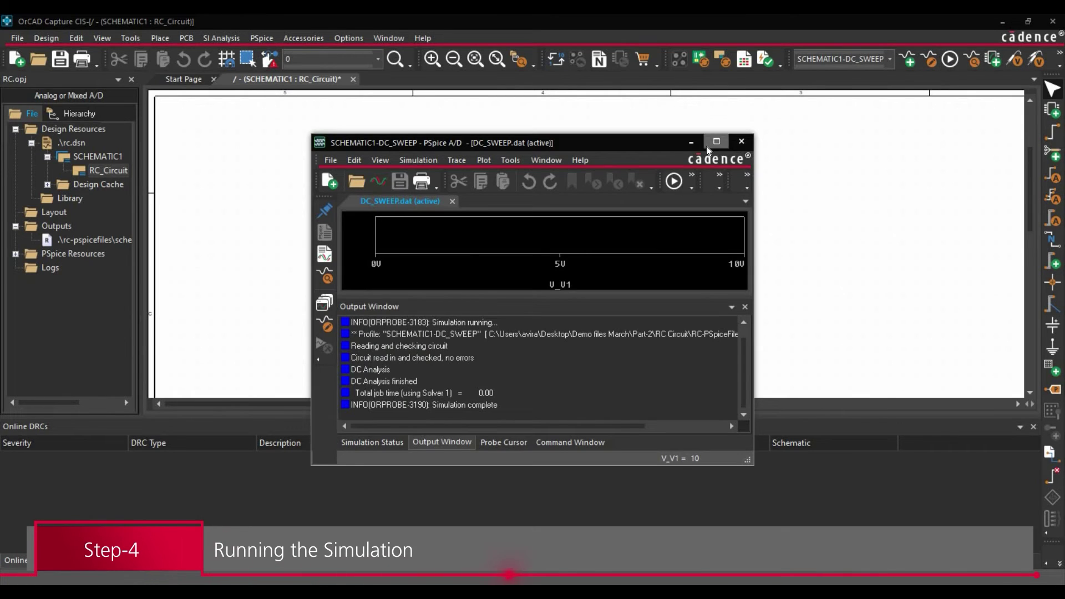
click(715, 143)
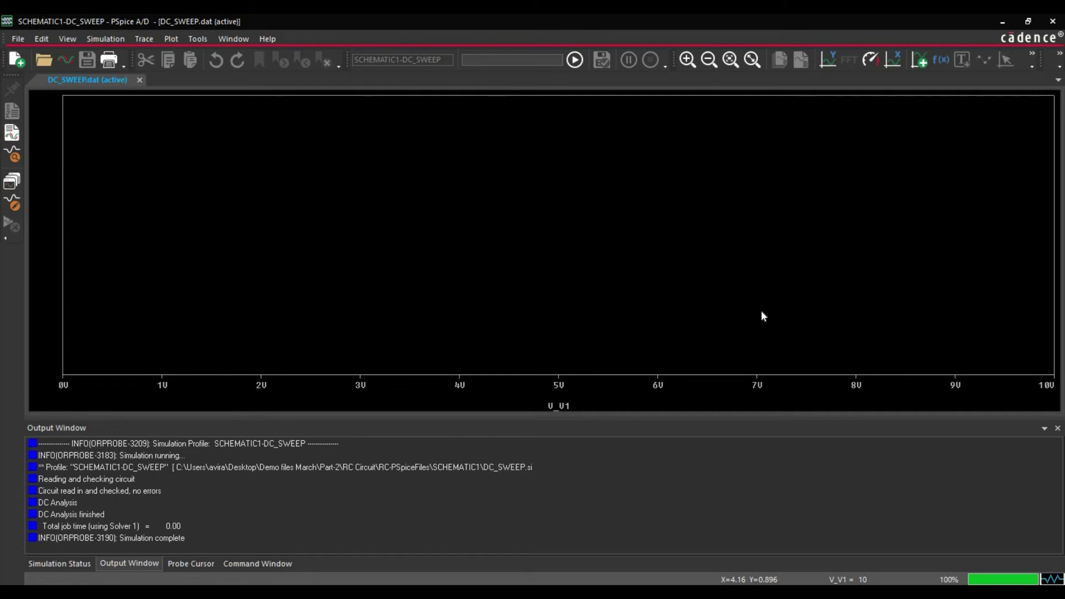
Step: Add the V(INPUT) and V(OUTPUT) traces to the plot
click(919, 59)
click(371, 307)
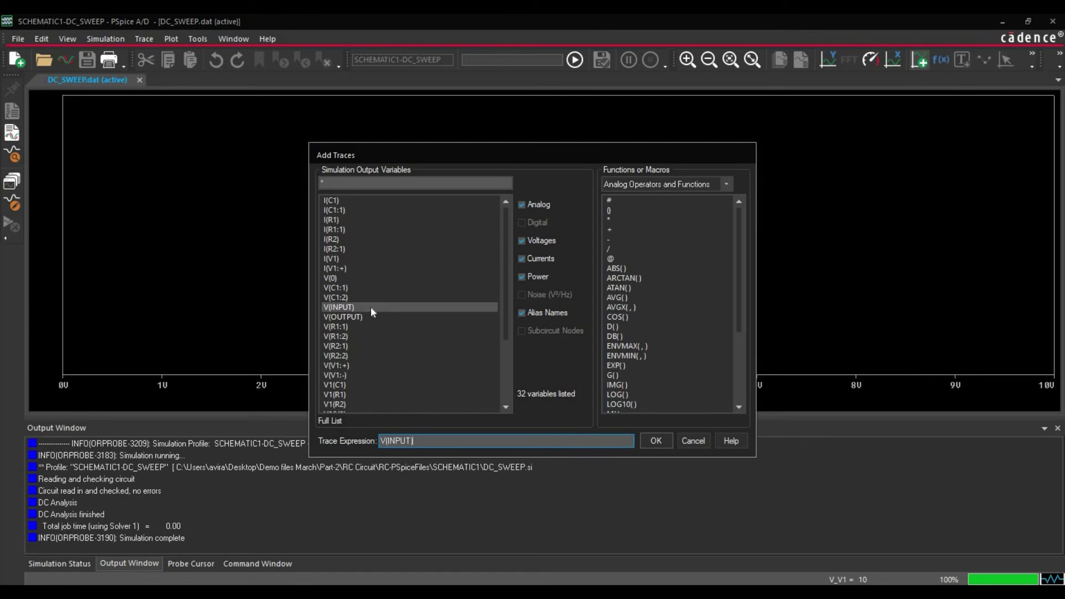
click(360, 314)
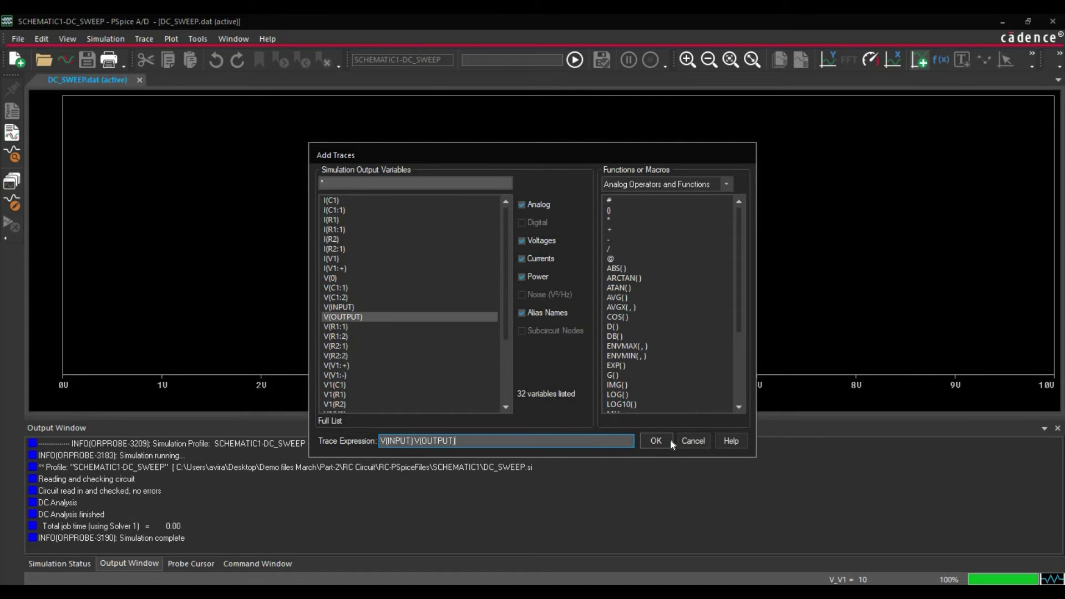
click(656, 441)
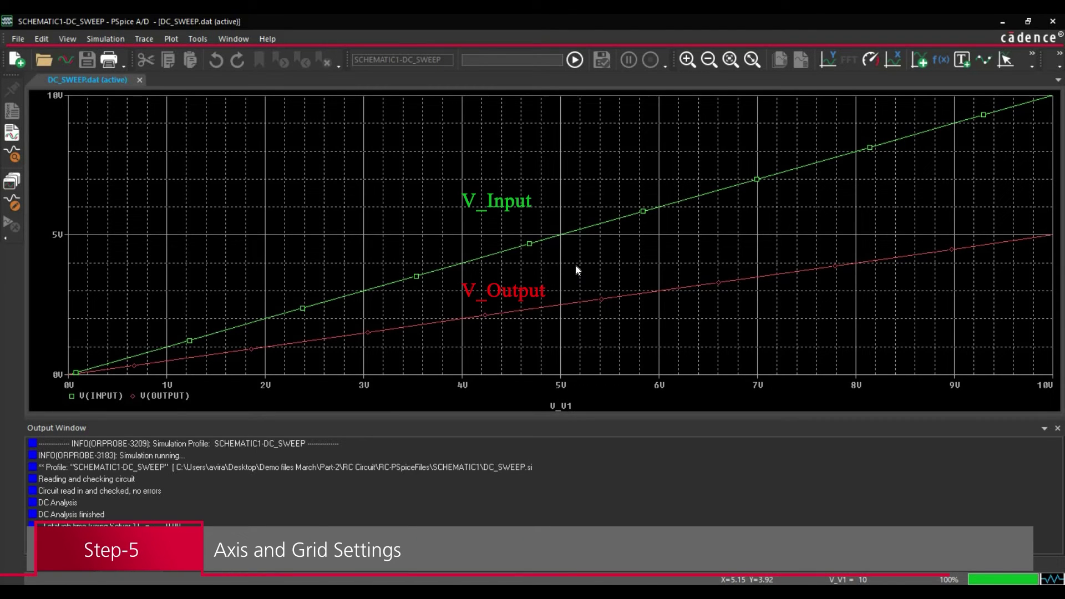
Step: Set a user-defined X axis range of 5V to 10V
click(173, 40)
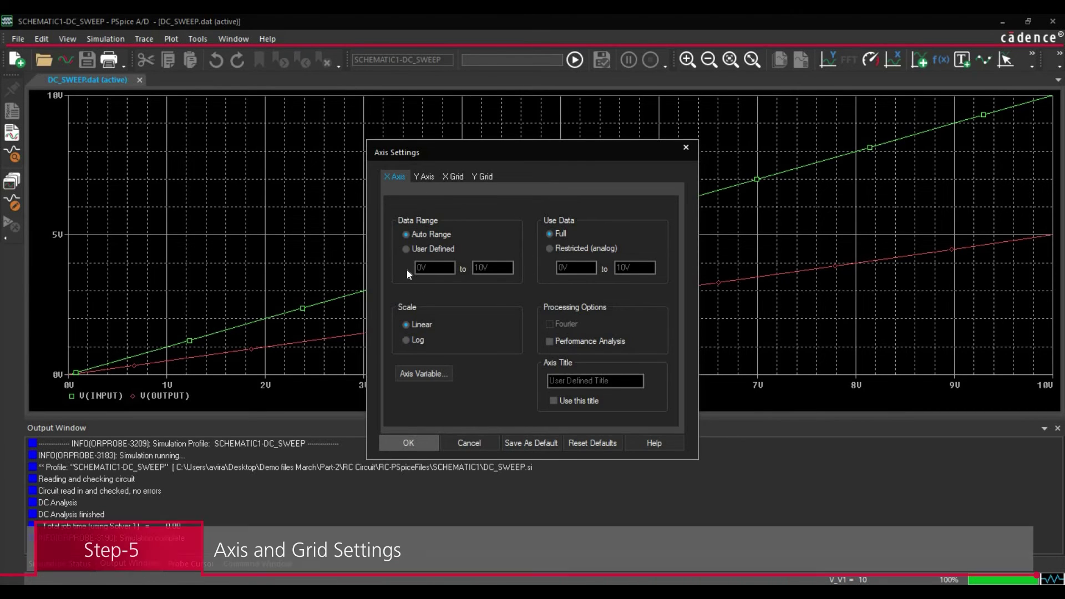
click(420, 248)
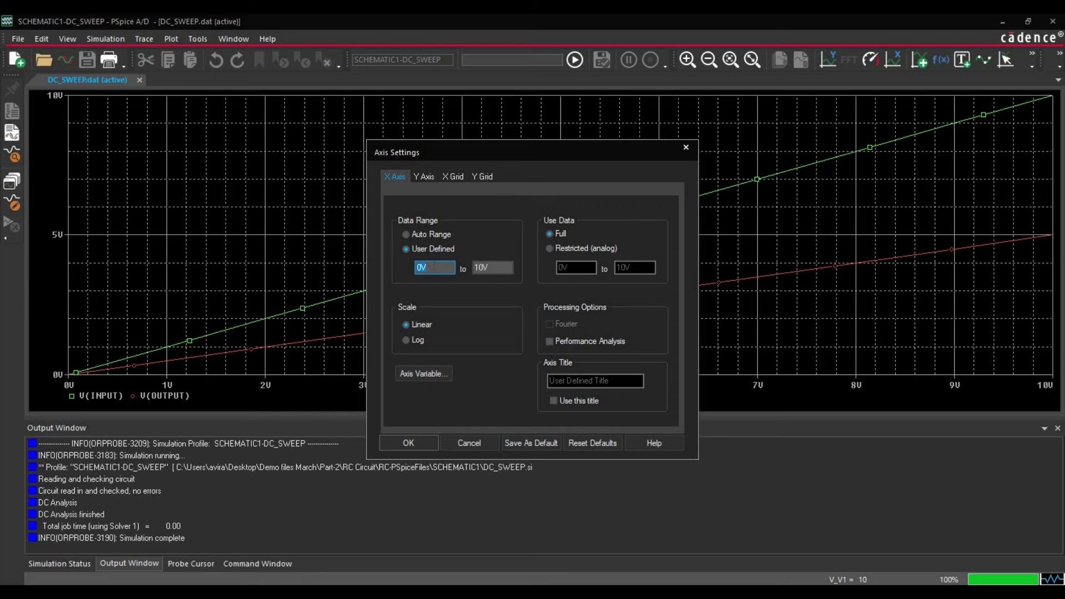
text(5V)
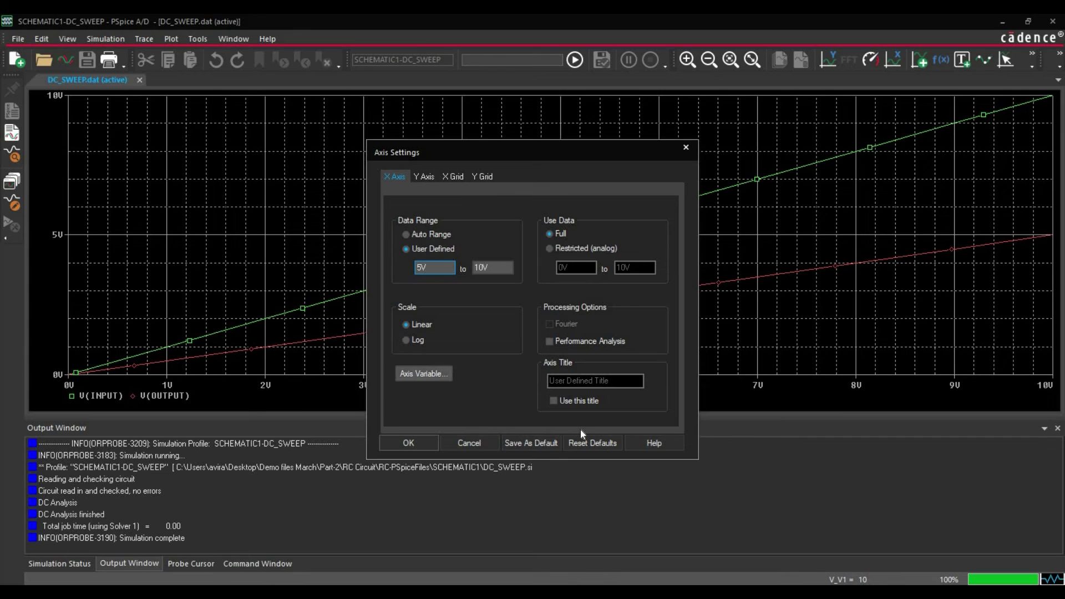
click(407, 442)
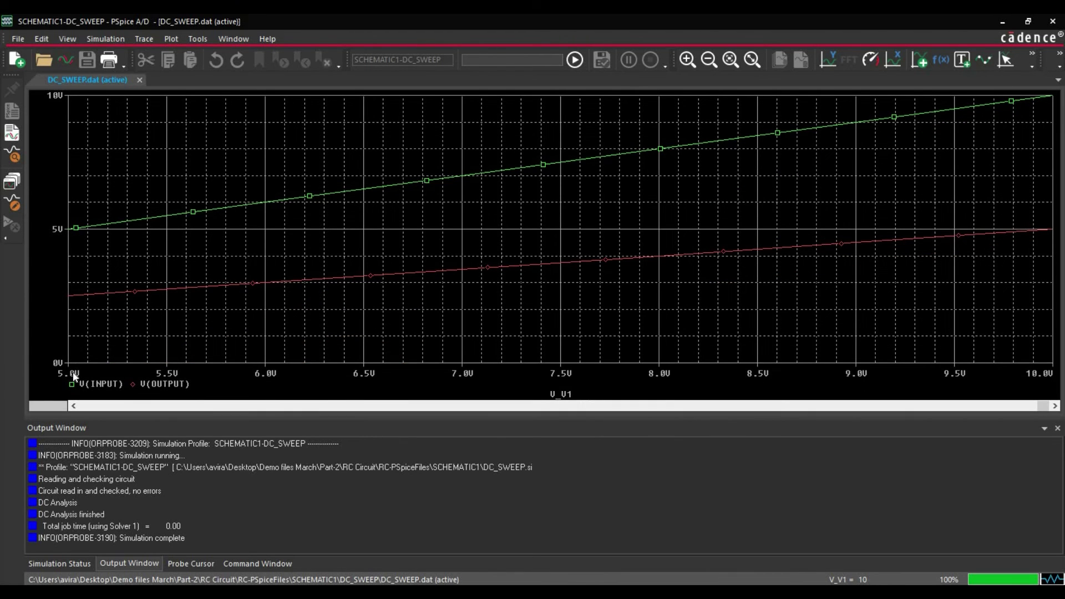
Step: Switch the X axis to a logarithmic scale
click(171, 38)
click(188, 55)
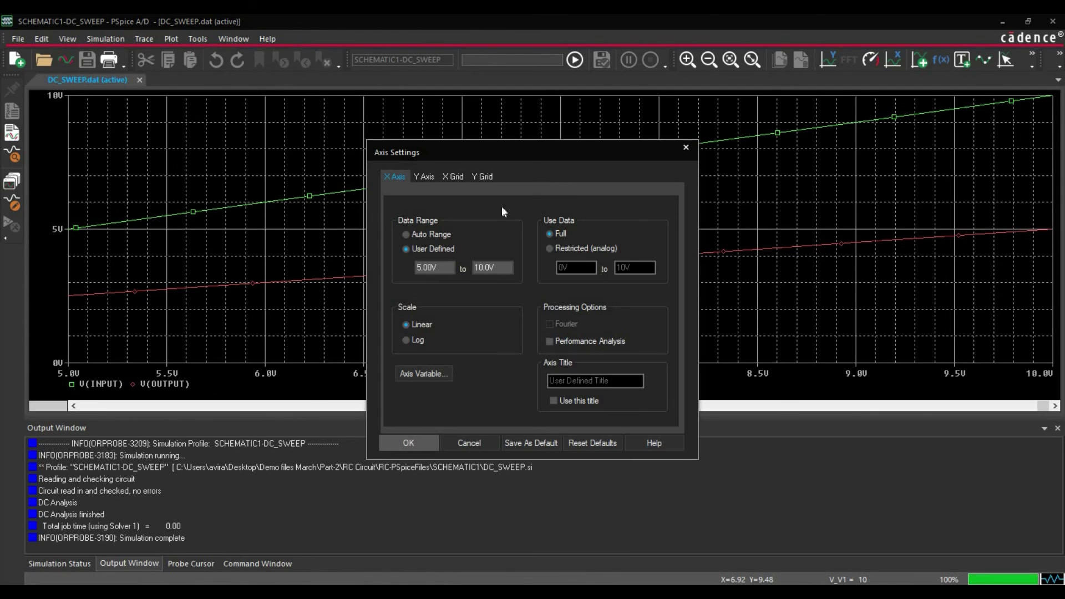
click(419, 342)
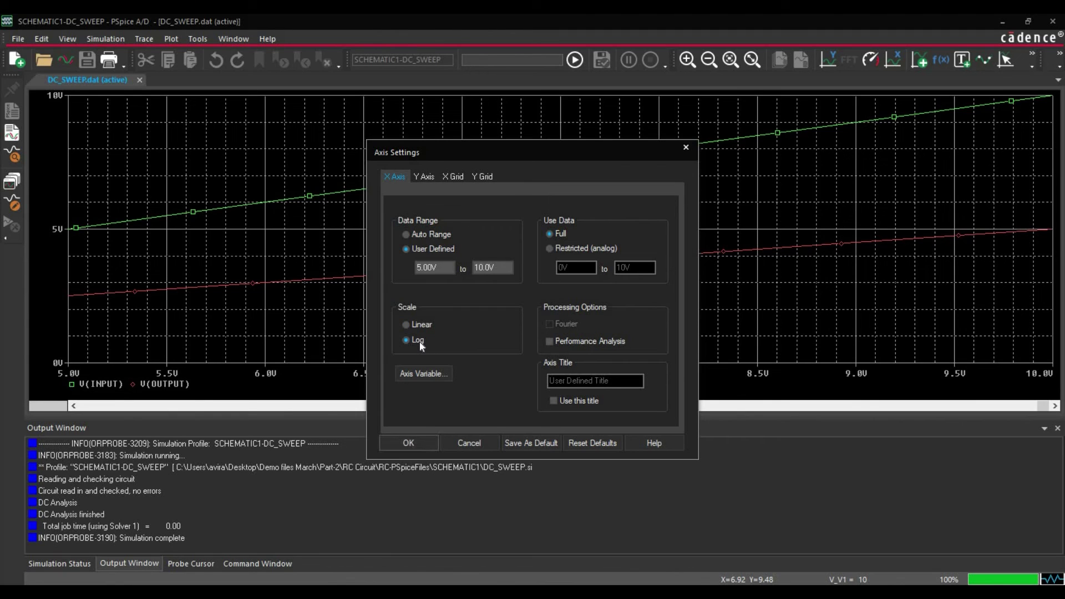
click(397, 441)
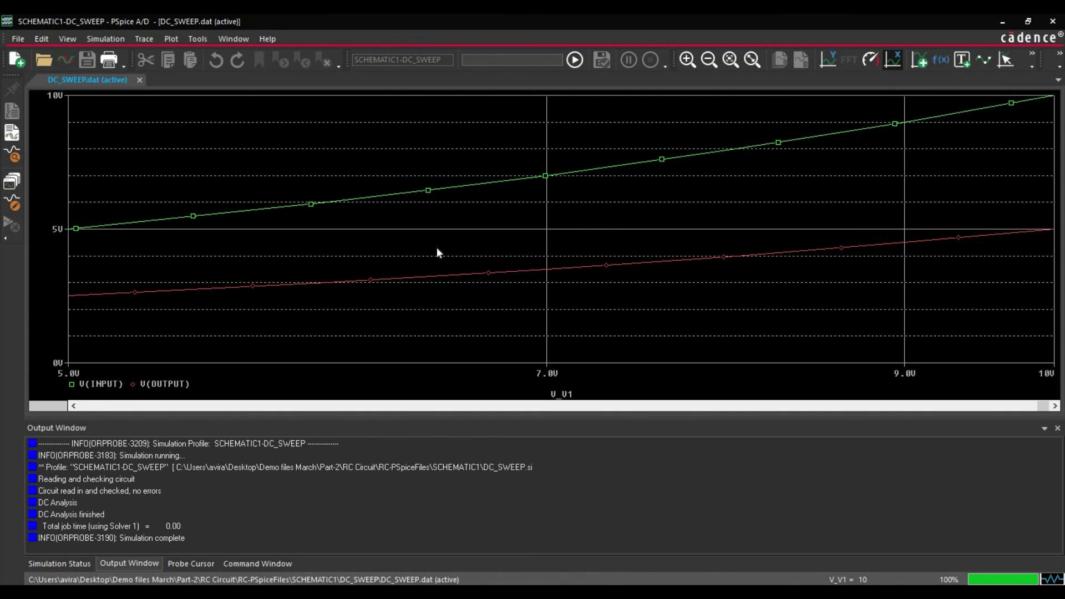
Step: Close PSpice A/D and bring up Capture's File menu for saving the project
click(1049, 23)
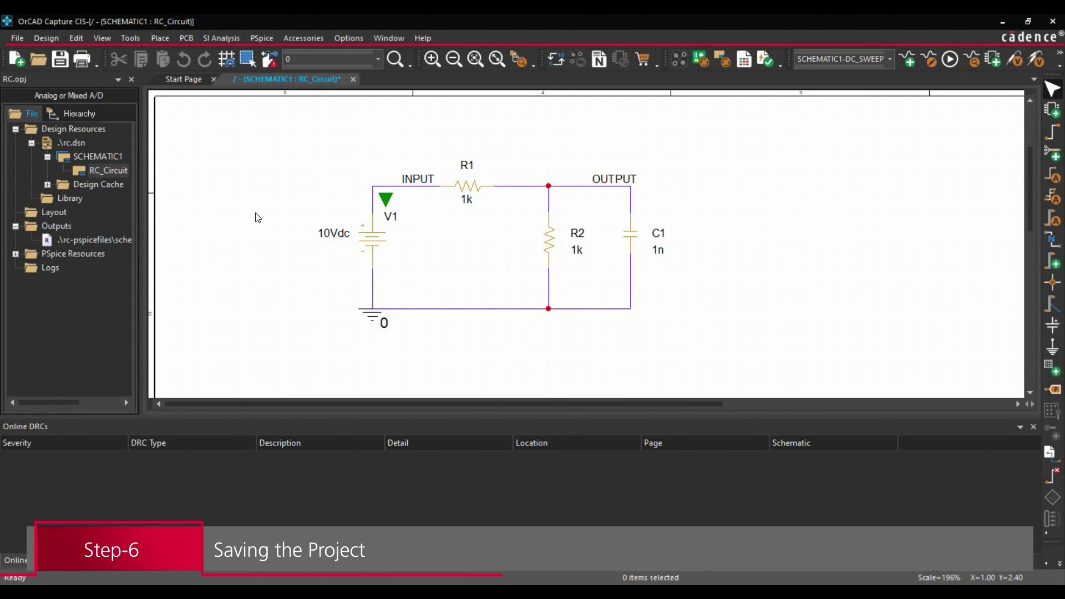
click(20, 39)
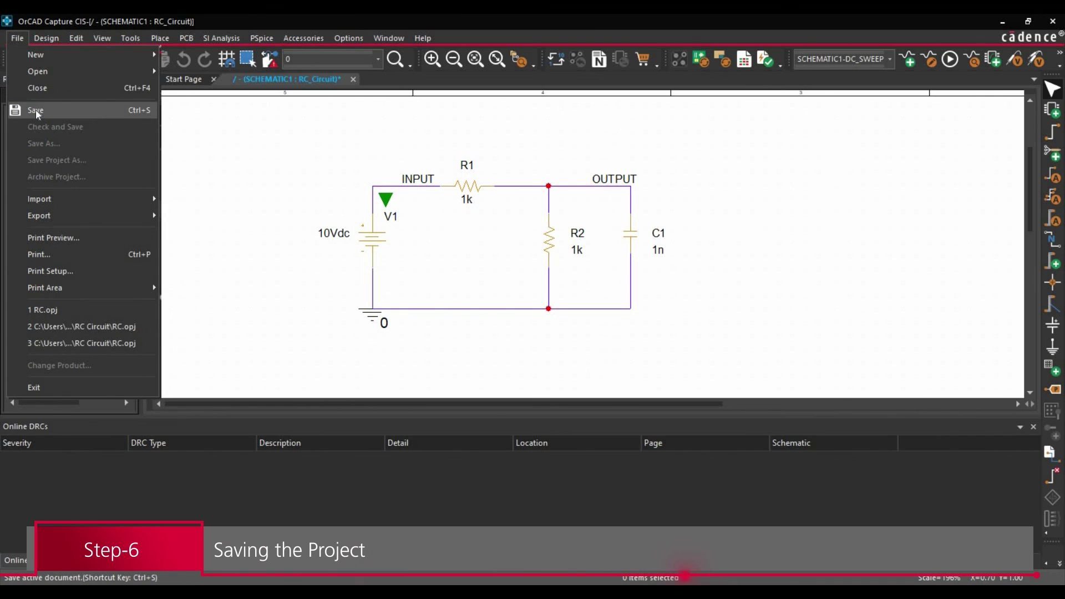